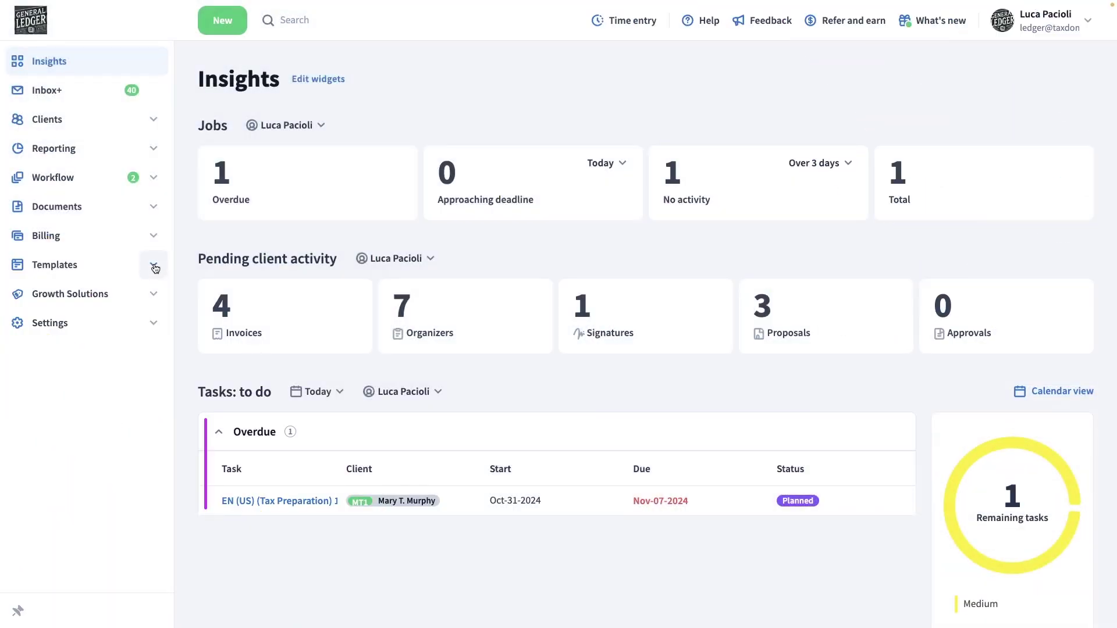
Open the firm's client request templates and start creating a new template
left_click(154, 266)
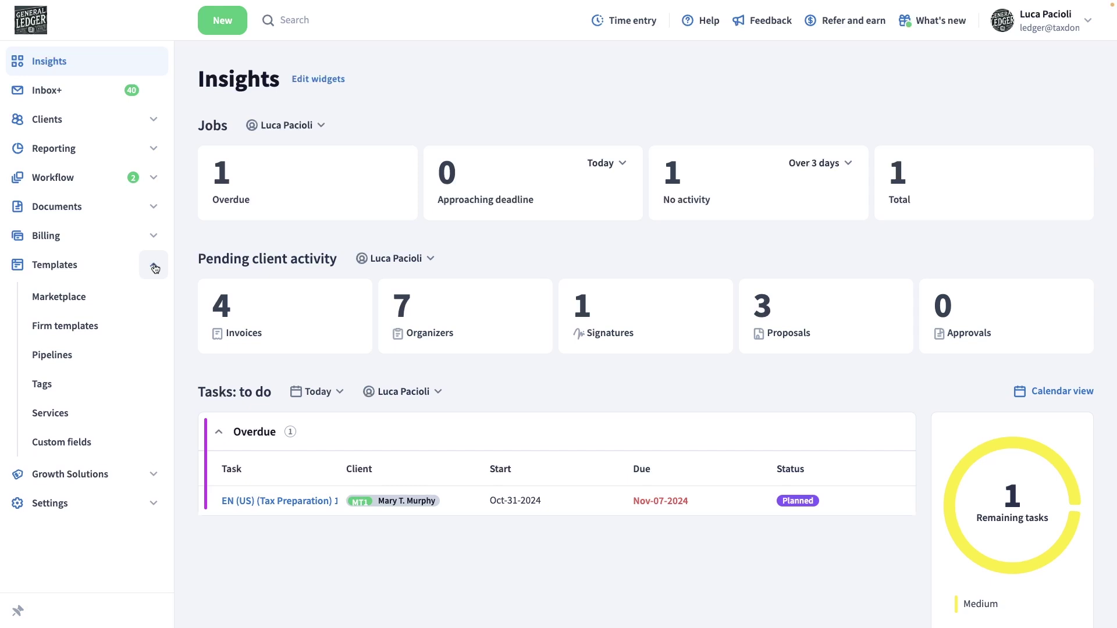
left_click(64, 326)
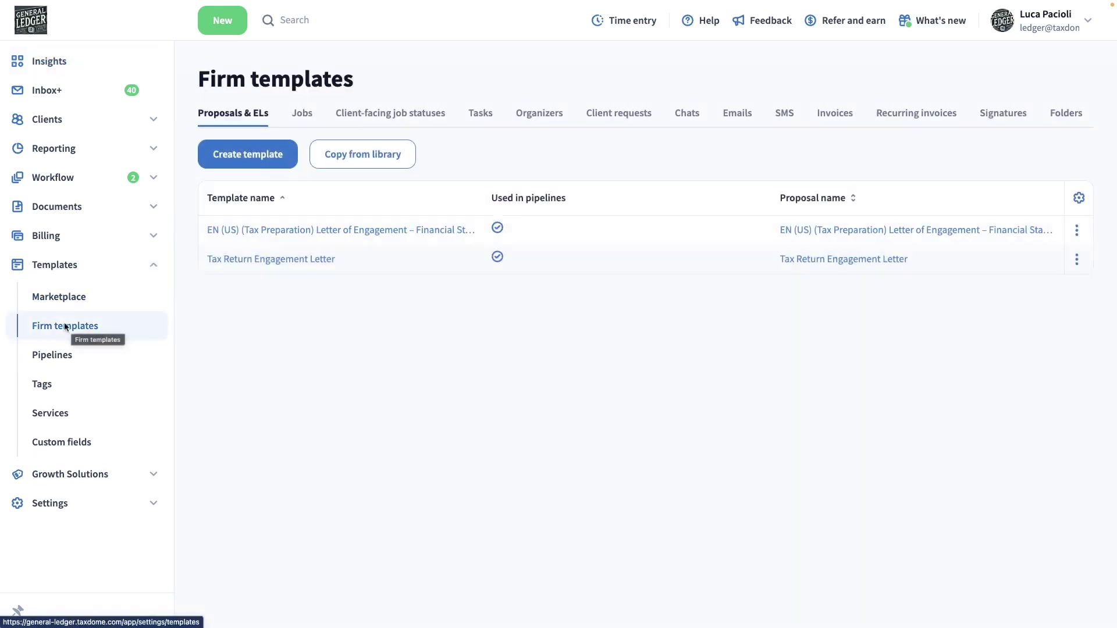
left_click(608, 116)
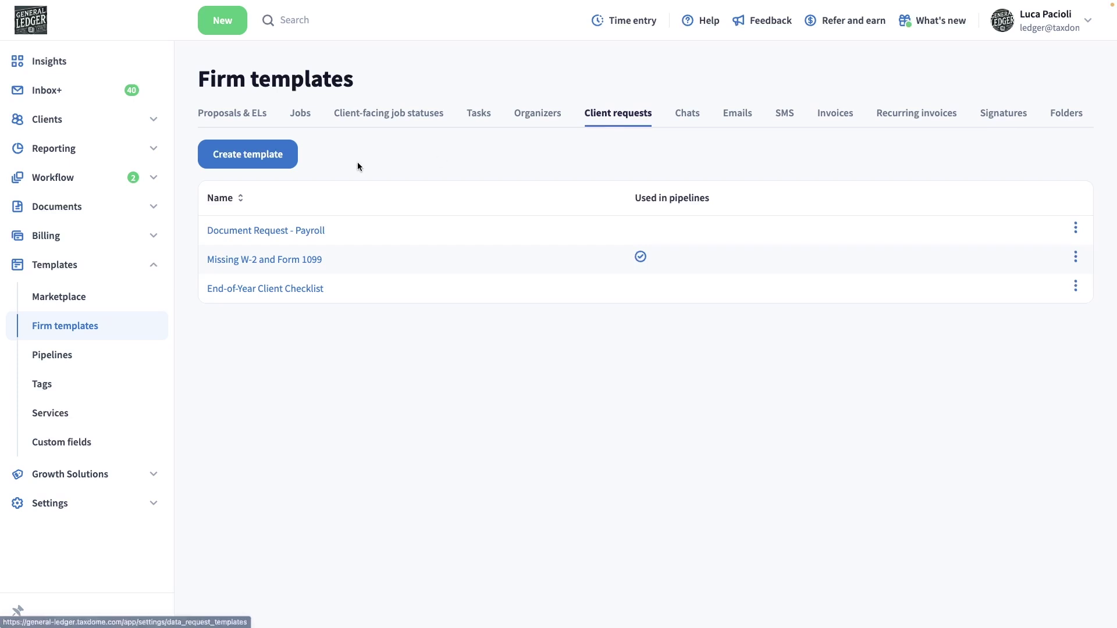
left_click(271, 157)
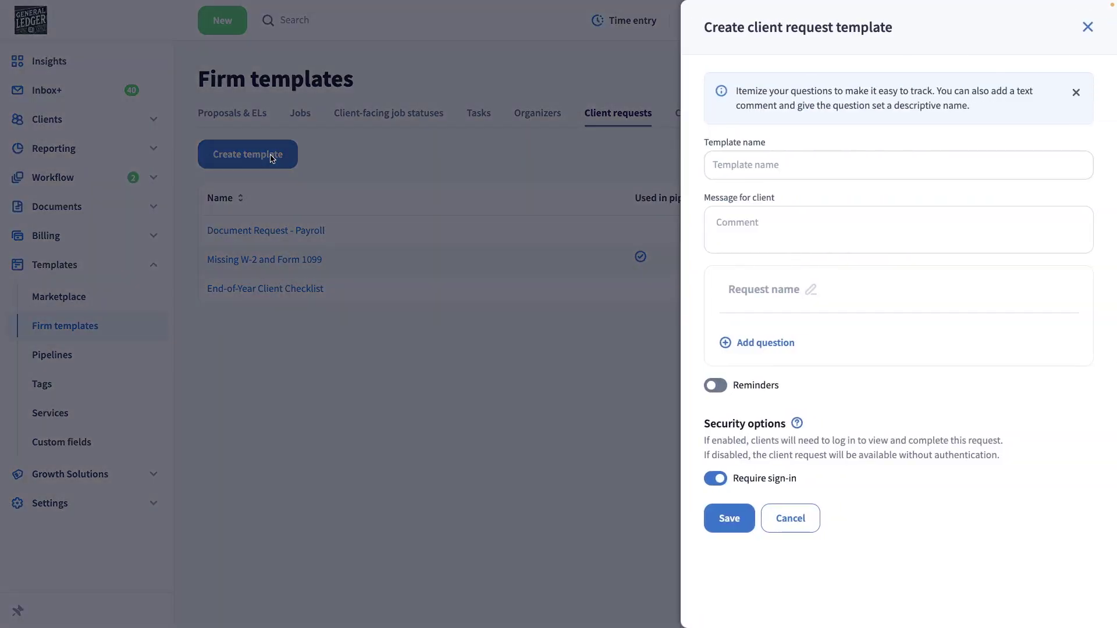
Name the template and its request "Update your details", with the client message "Please check if your essential details need to be updated before the tax season starts"
left_click(741, 166)
type("Update your details")
left_click(761, 225)
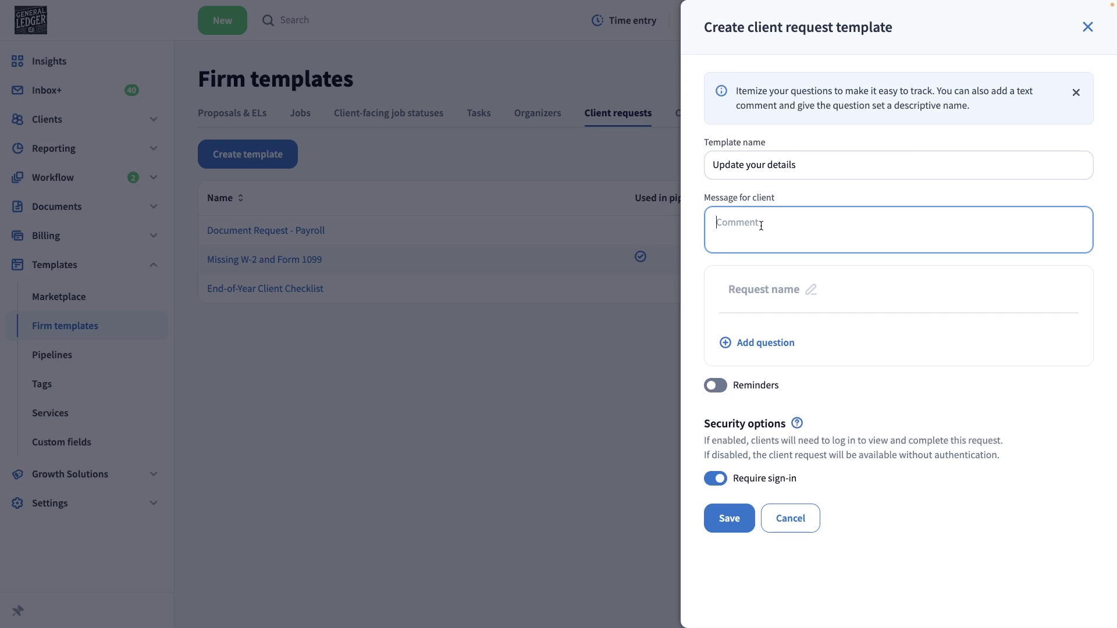
type("Please check if your essential details need to be updated before the tax season starts")
left_click(764, 290)
type("Update your details")
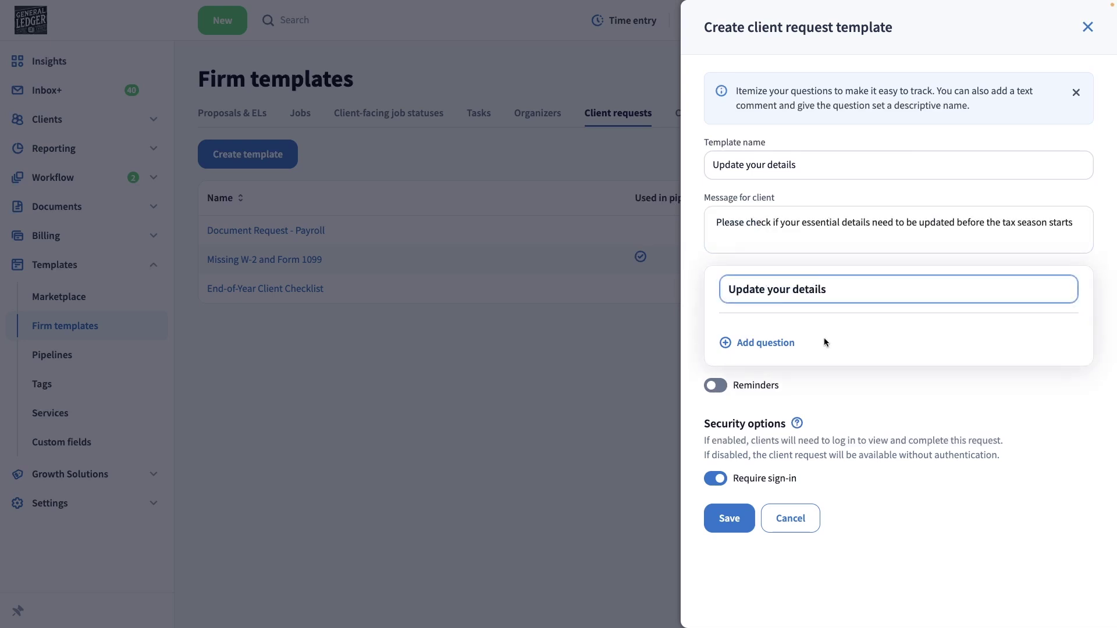
Review the available question types and the template's phone number, marital status and dependents questions
left_click(745, 345)
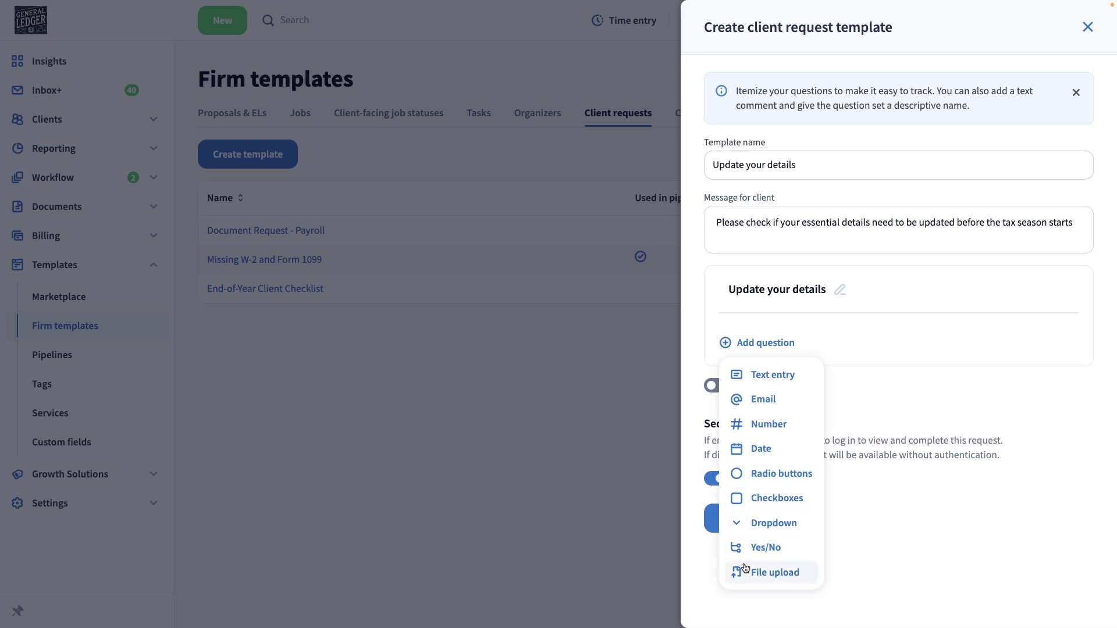
left_click(849, 566)
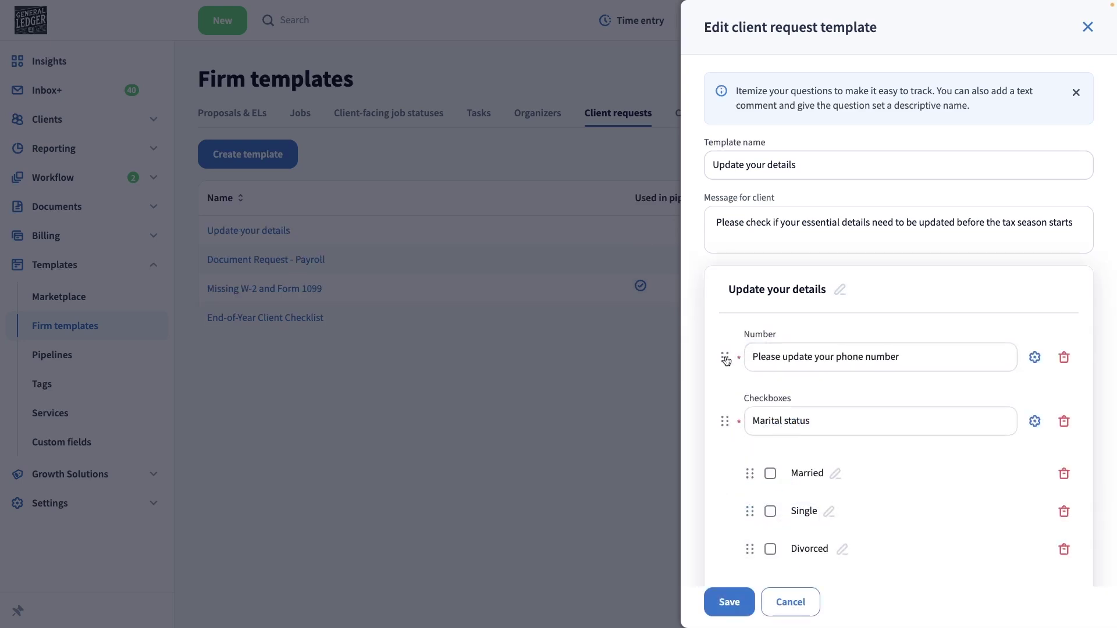
scroll(726, 425, "down", 1)
scroll(727, 424, "down", 1)
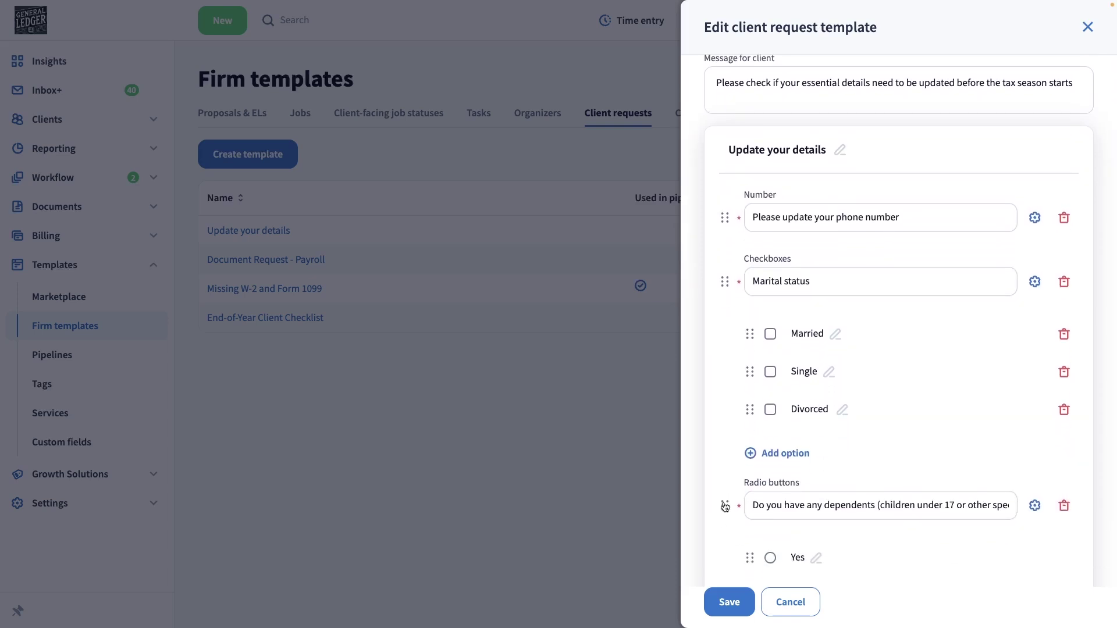
scroll(725, 503, "down", 3)
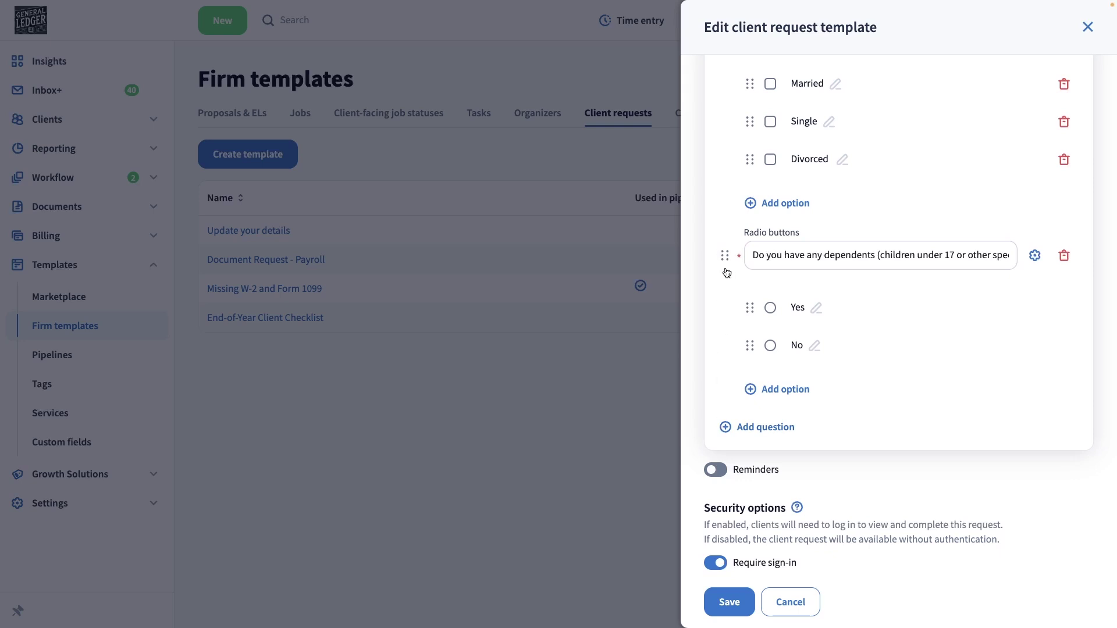
Enable reminders on the template with 3 days until the next reminder and 1 reminder, and save it
left_click(715, 471)
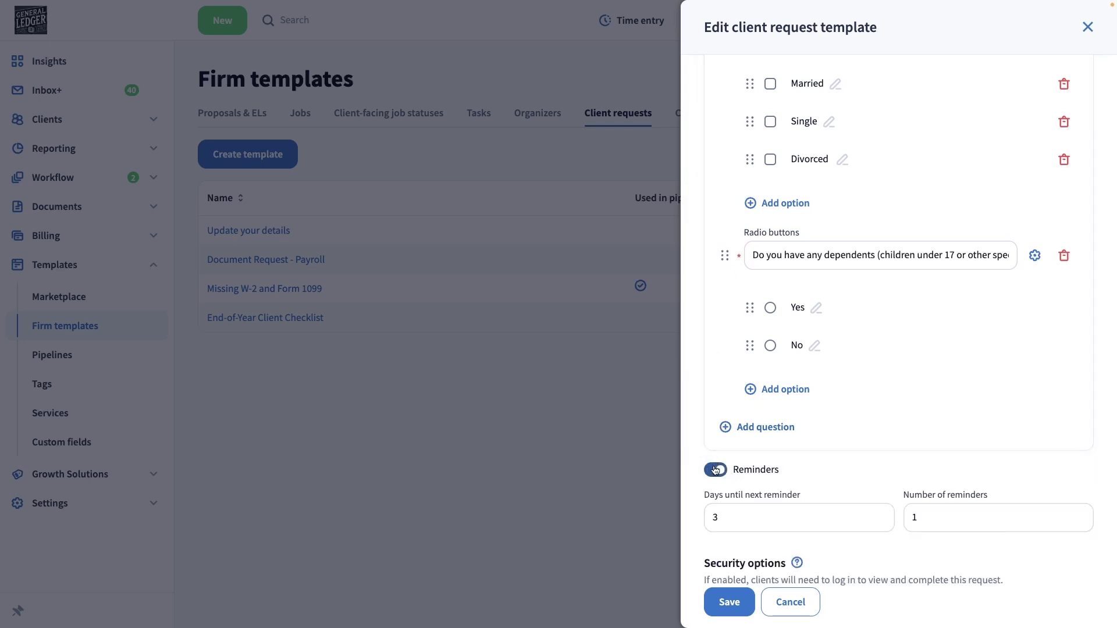
scroll(715, 470, "down", 1)
left_click(716, 461)
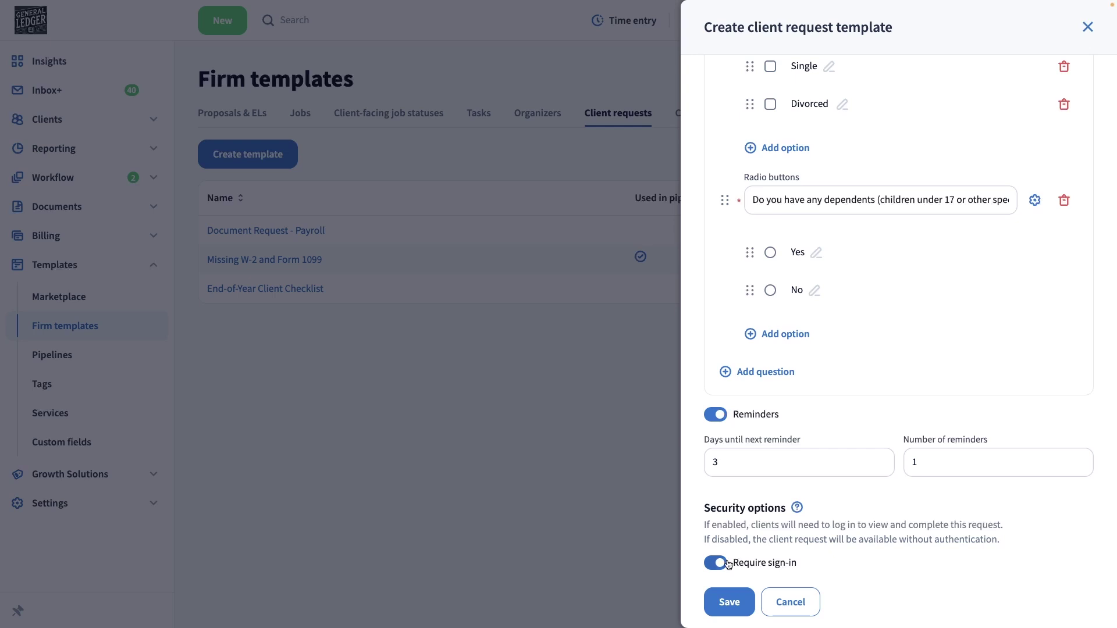
left_click(723, 604)
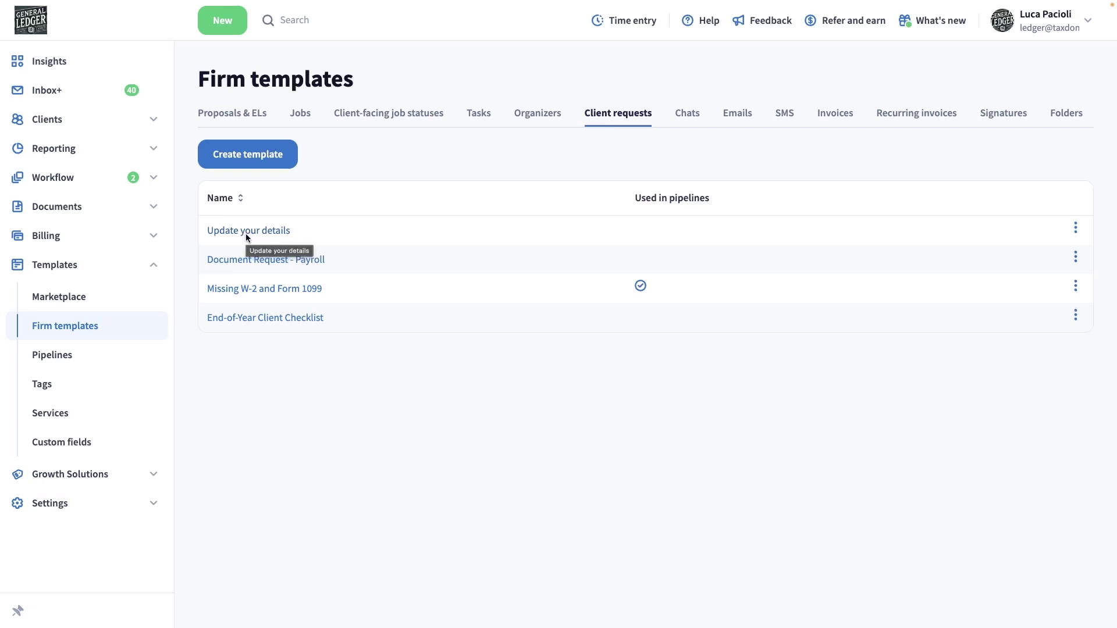
Start a new client request based on the "Update your details" template and choose its recipient account
left_click(218, 21)
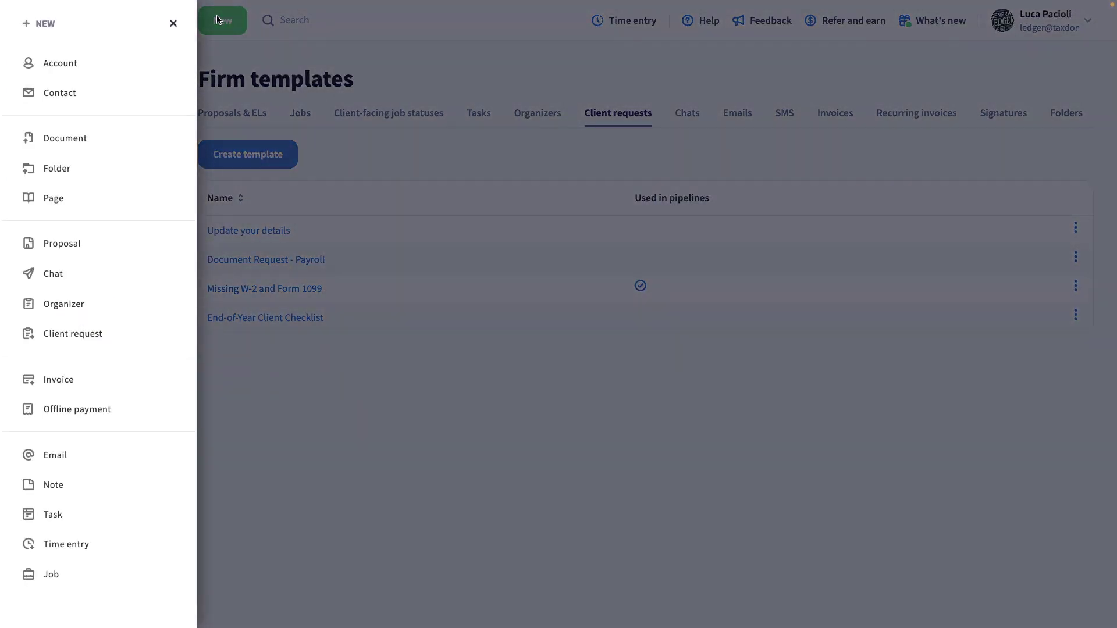
left_click(126, 333)
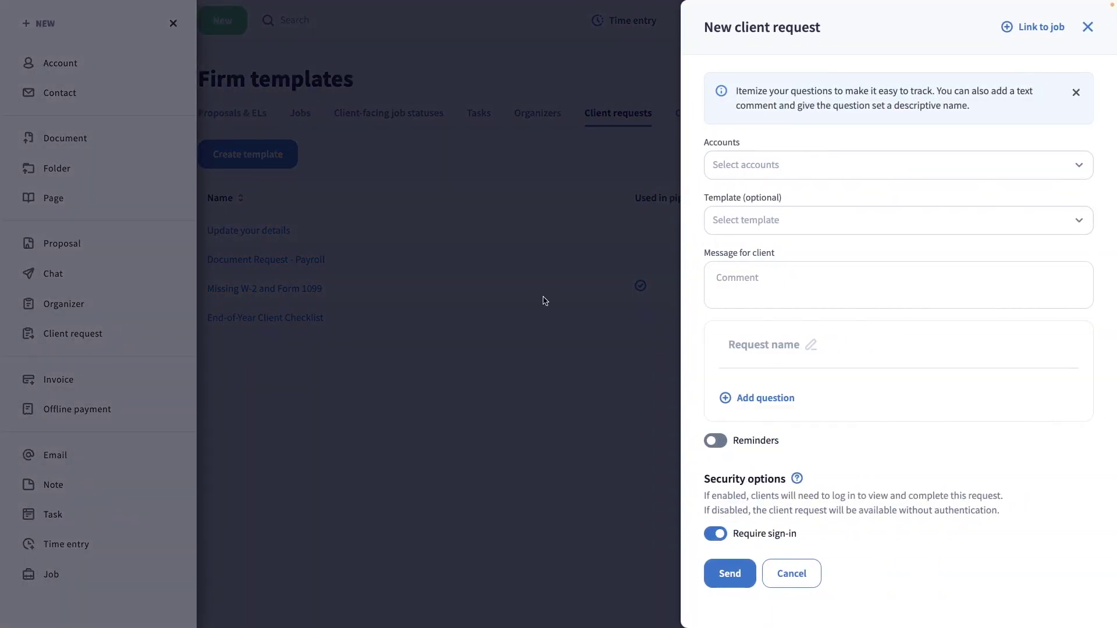
left_click(744, 226)
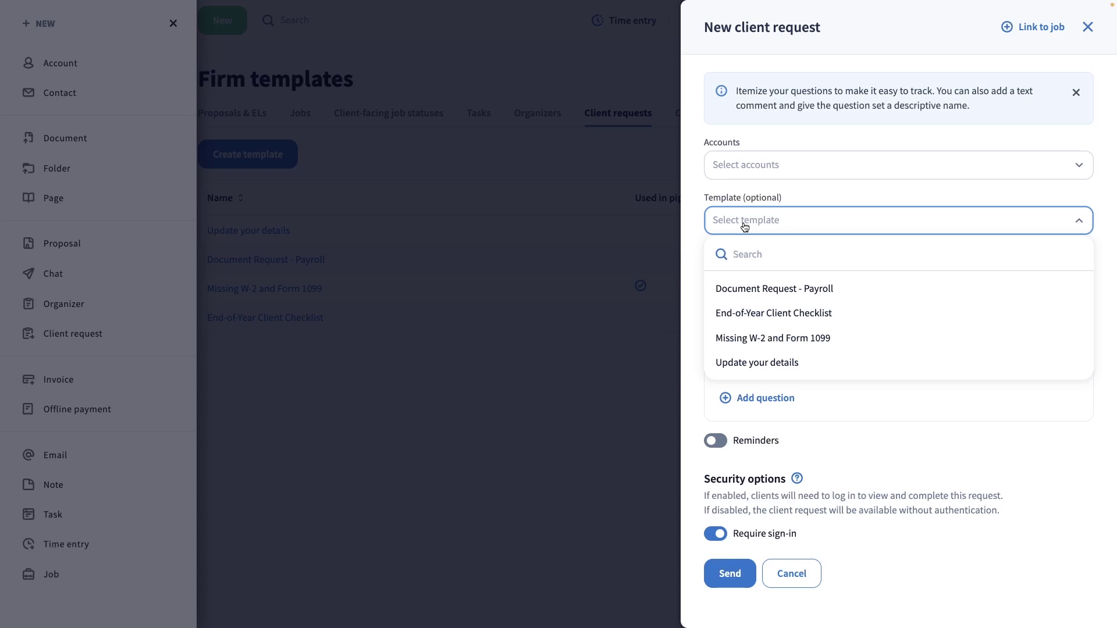
left_click(751, 362)
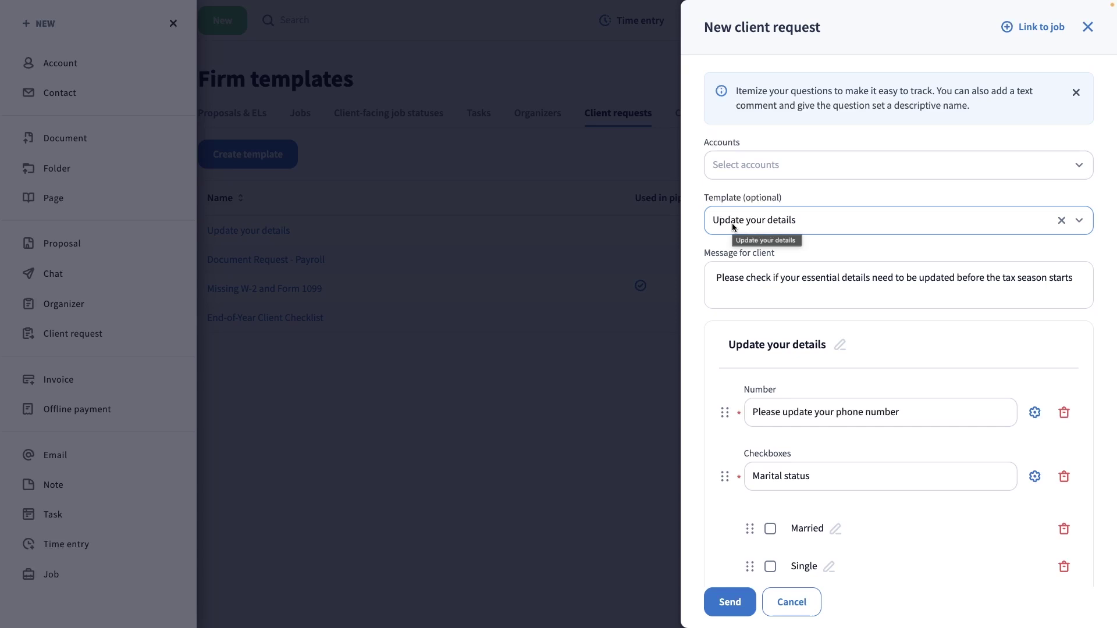
left_click(729, 169)
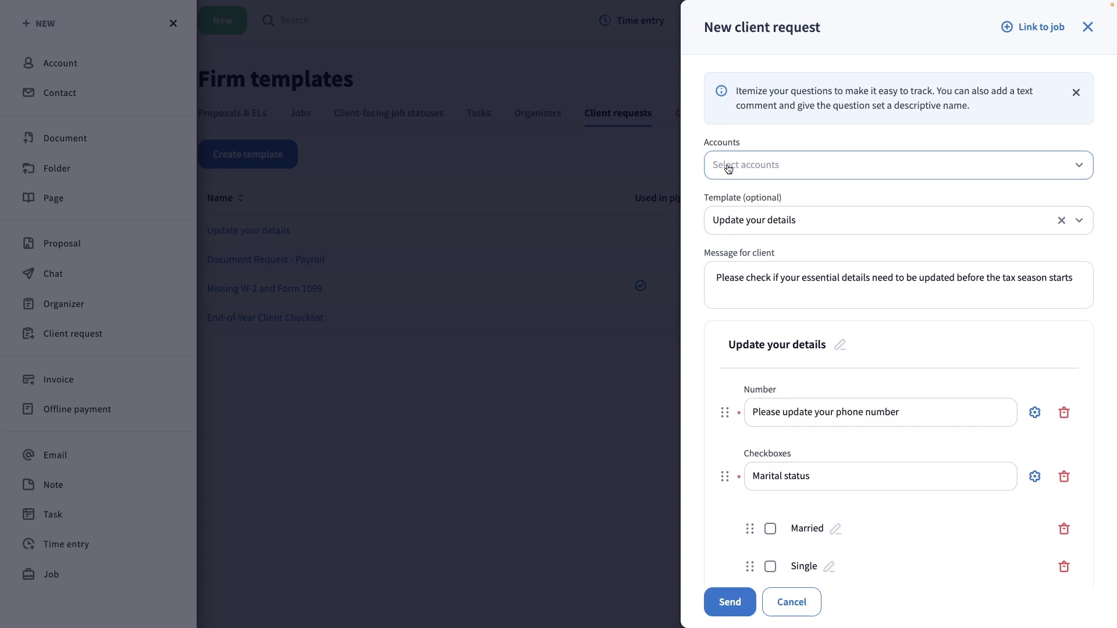
left_click(751, 233)
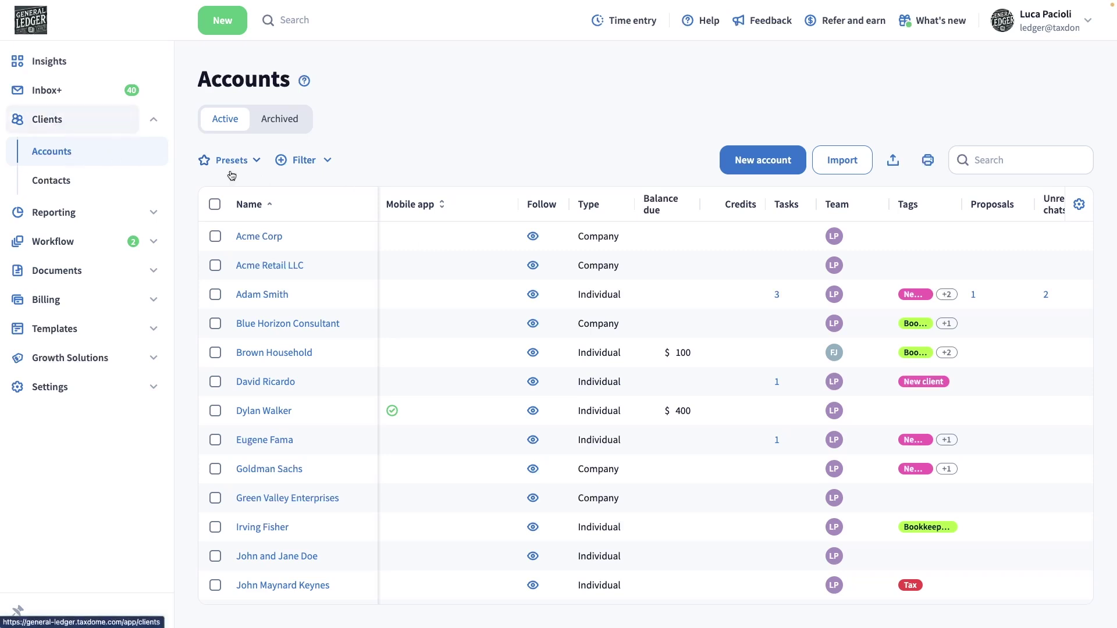
Filter the active accounts list to accounts with the Tax tag
left_click(329, 160)
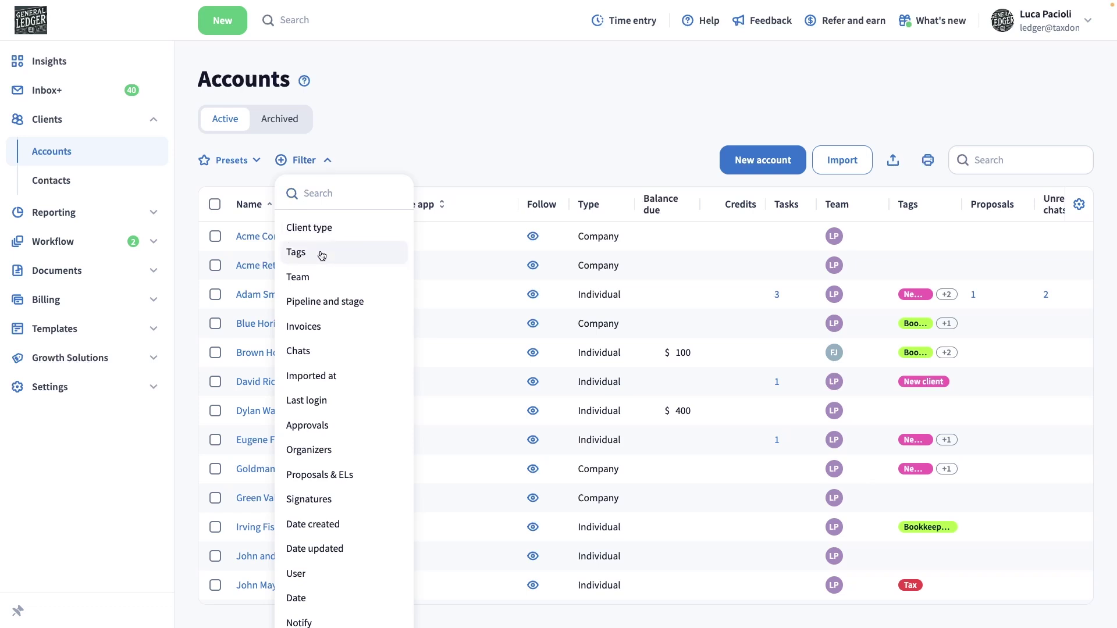
left_click(297, 252)
scroll(307, 342, "down", 5)
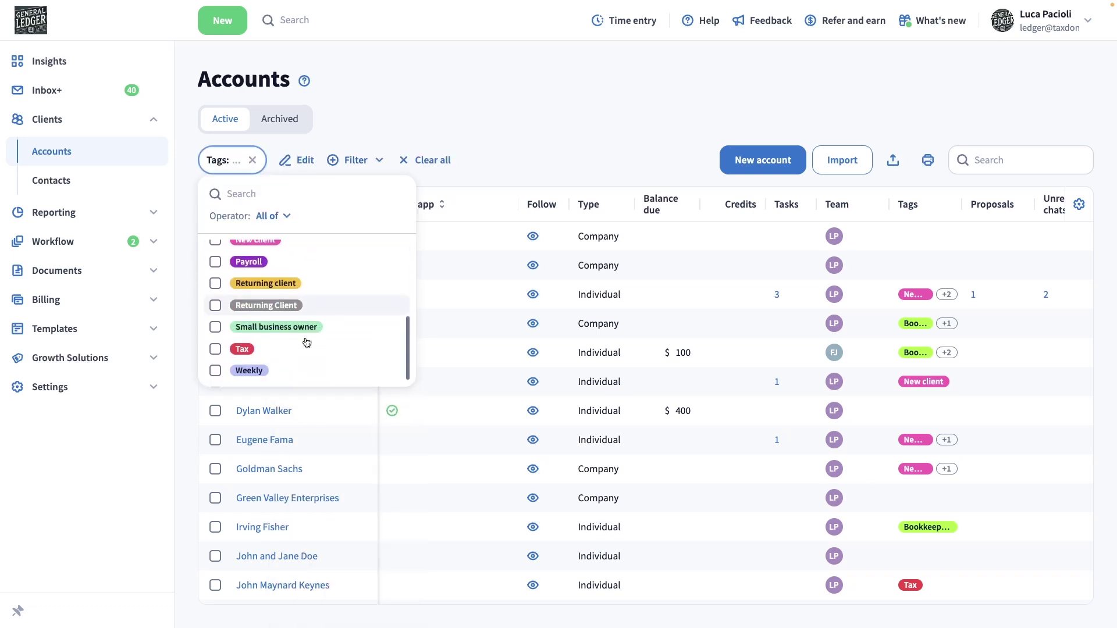
left_click(302, 349)
left_click(476, 133)
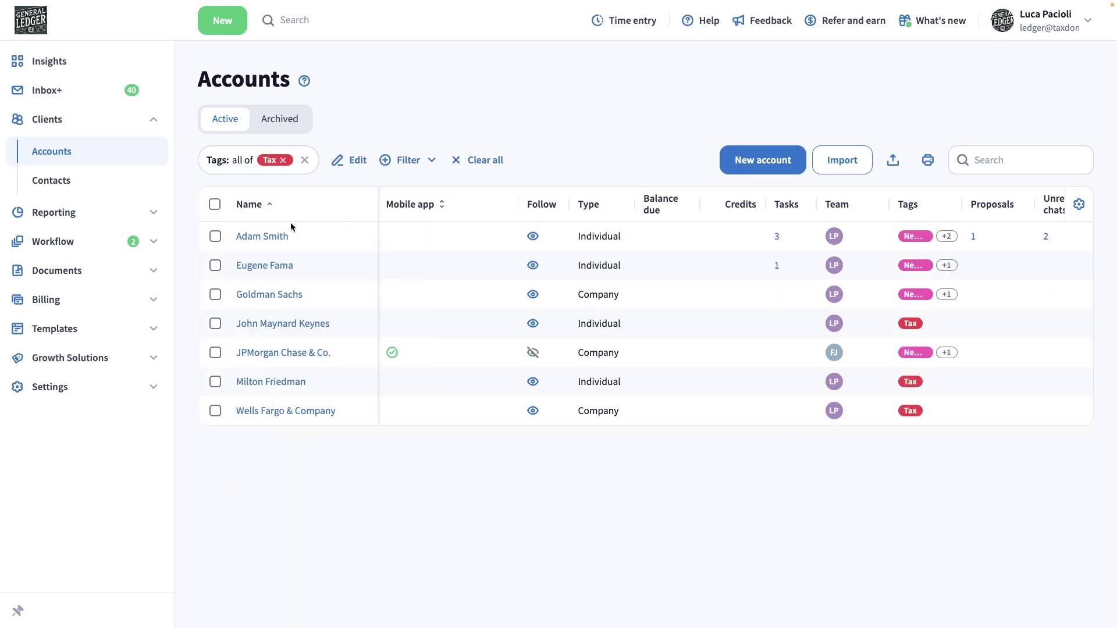
Select all filtered accounts and set up a bulk client request for them with the "Update your details" template
left_click(217, 208)
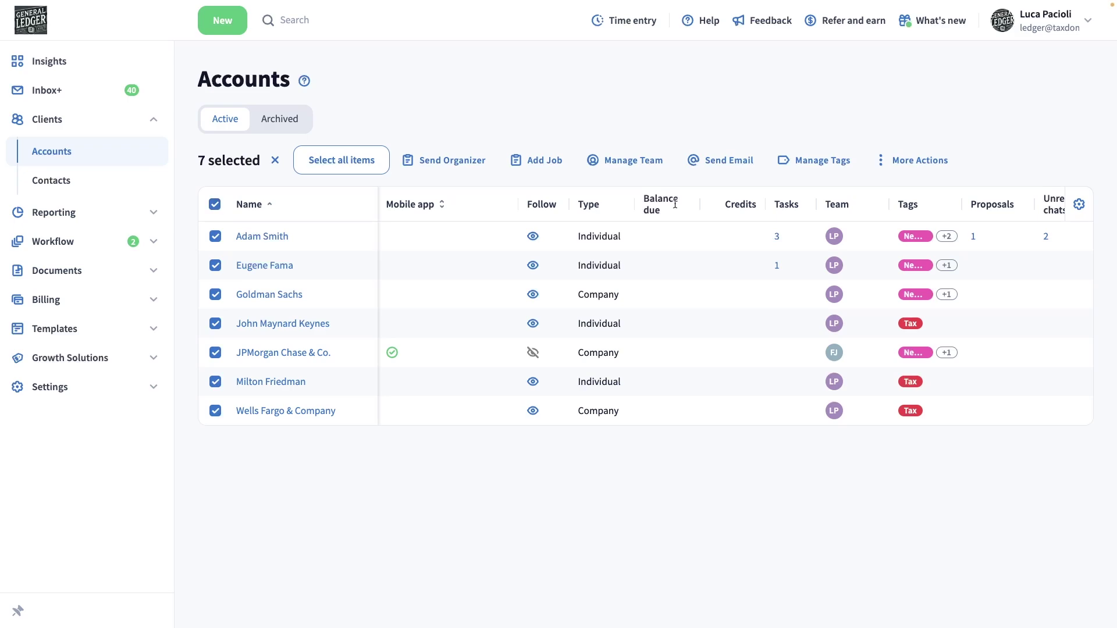
left_click(937, 166)
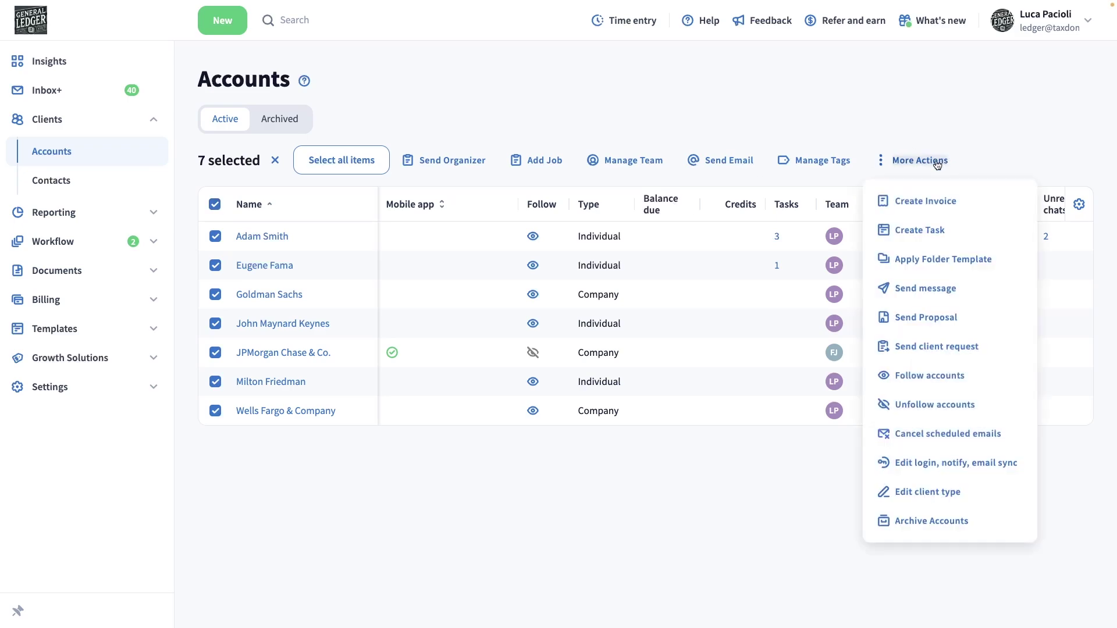
left_click(937, 347)
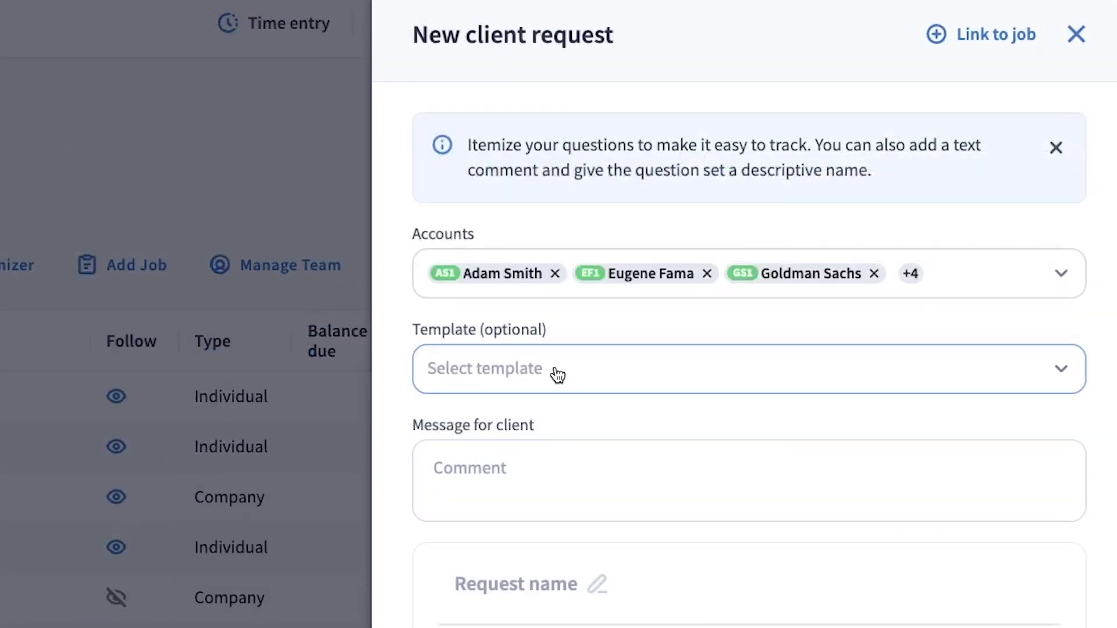
left_click(787, 222)
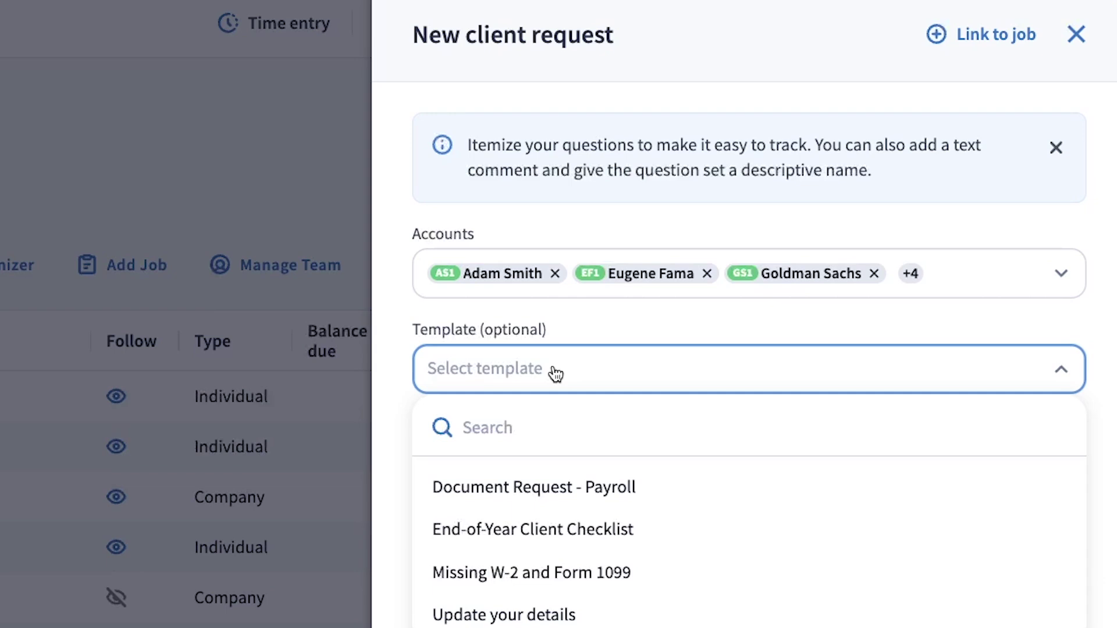
left_click(530, 613)
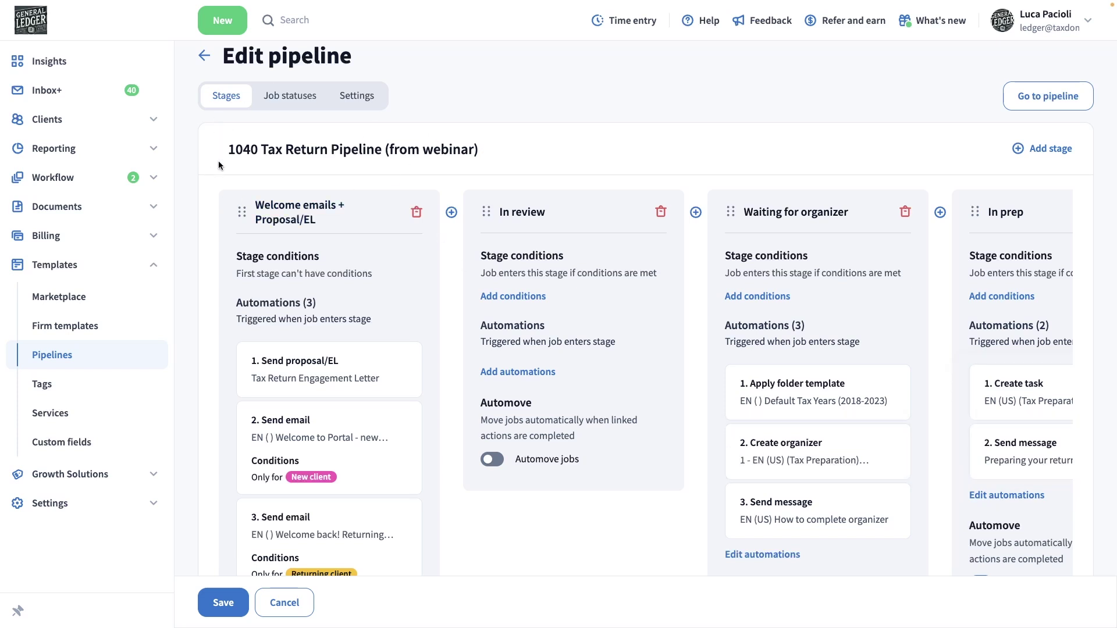
Add a Send client request automation to the "Welcome emails + Proposal/EL" stage of the 1040 Tax Return Pipeline
scroll(218, 164, "down", 3)
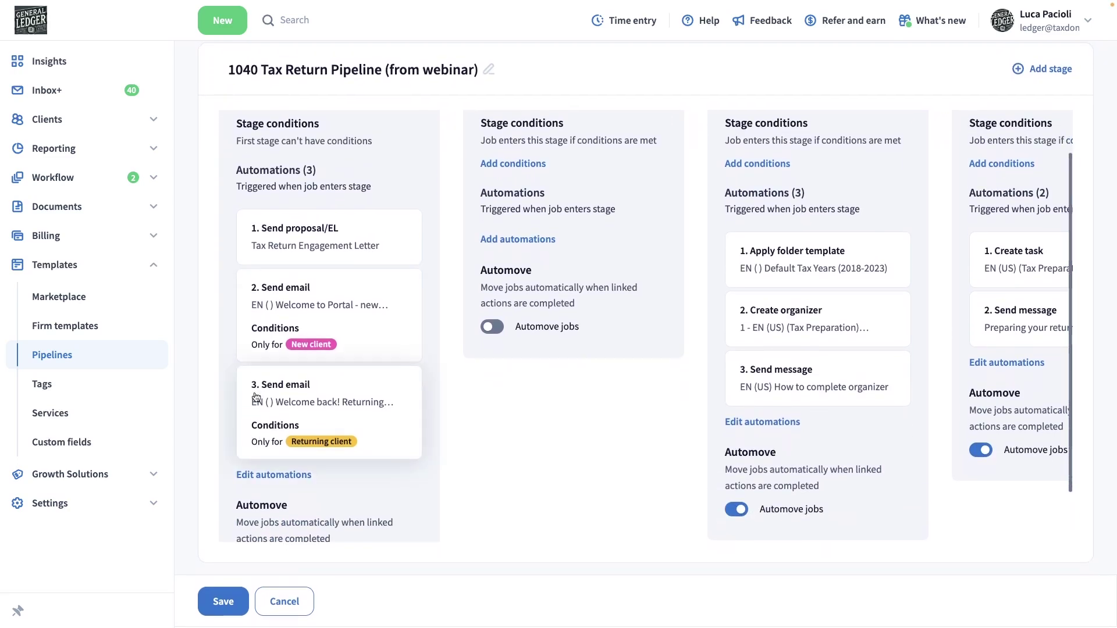
left_click(261, 475)
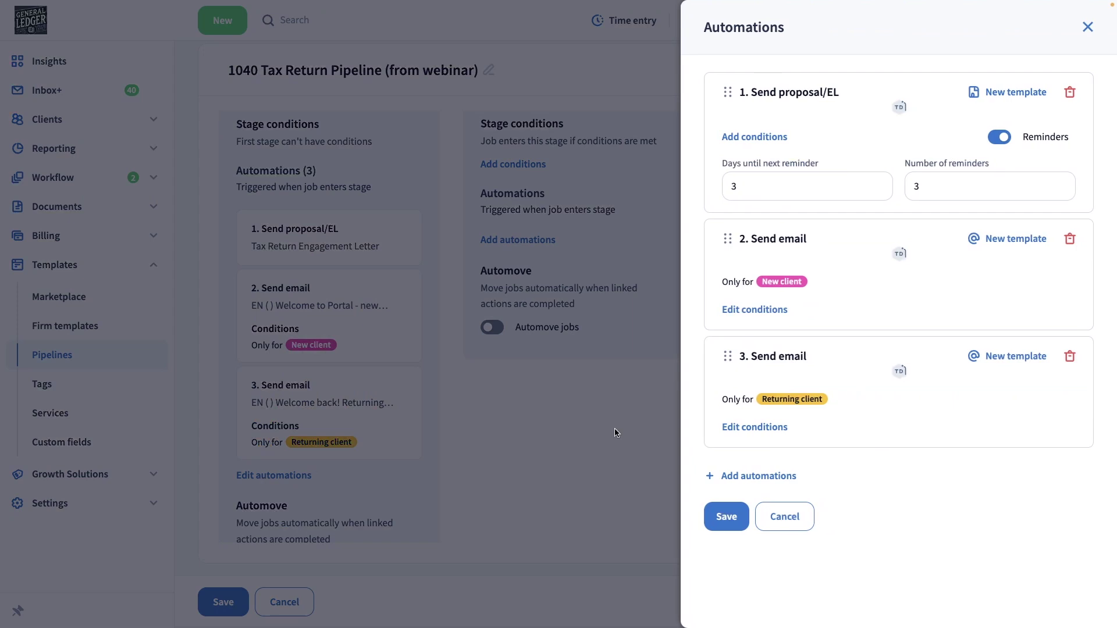
scroll(749, 555, "down", 1)
left_click(754, 562)
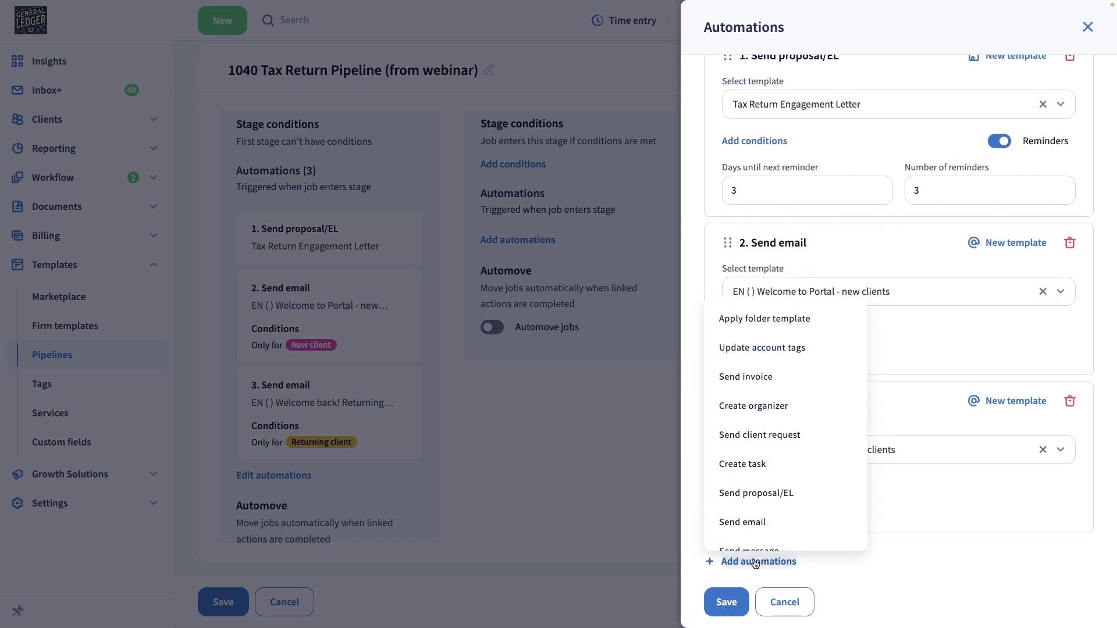
left_click(754, 435)
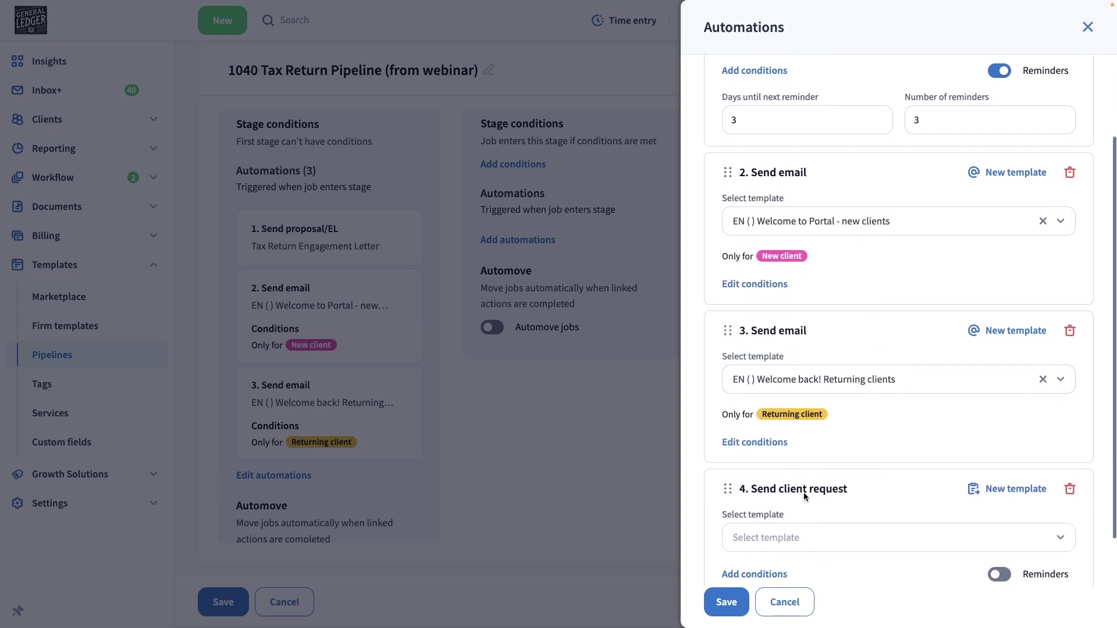
Assign the "Update your details" template to the Send client request automation, and save the automations and the pipeline
left_click(806, 539)
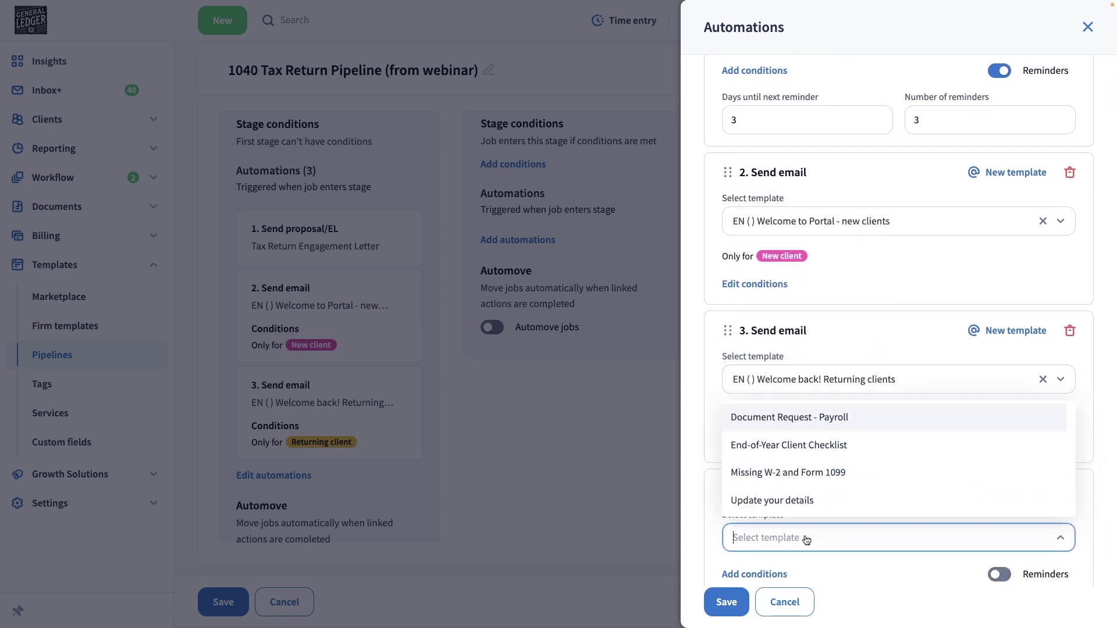
left_click(789, 504)
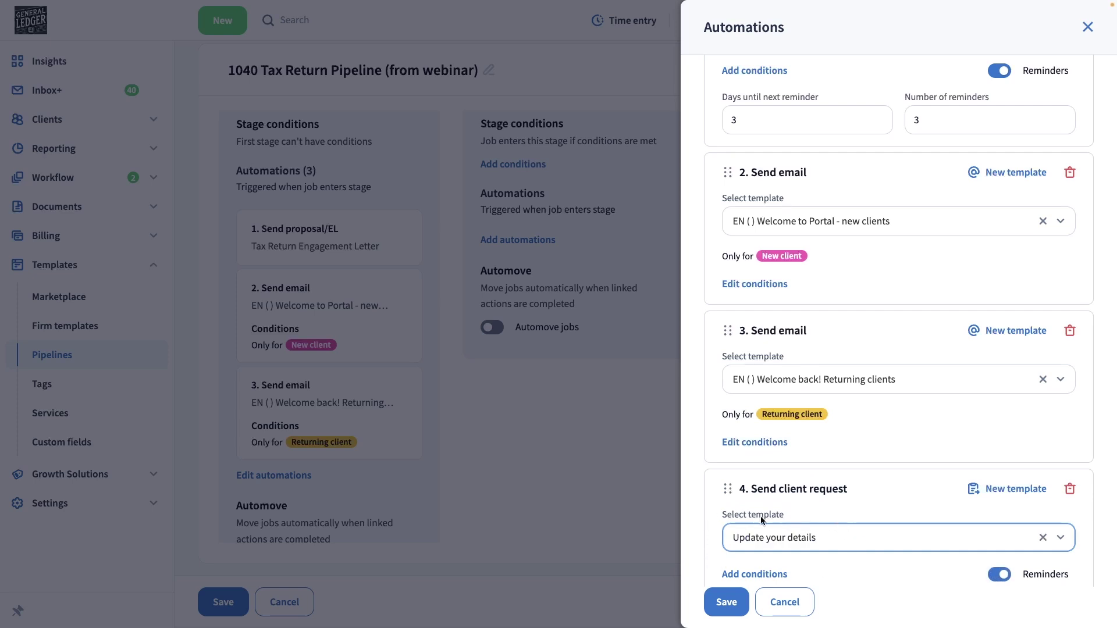
scroll(716, 537, "down", 2)
left_click(726, 603)
scroll(550, 491, "down", 2)
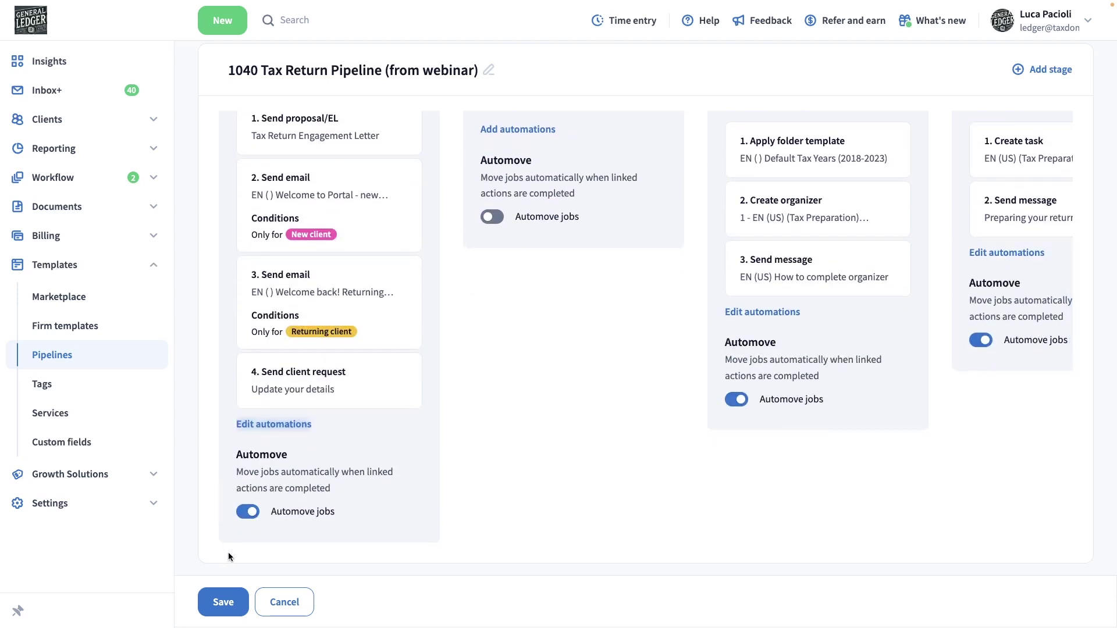
left_click(235, 603)
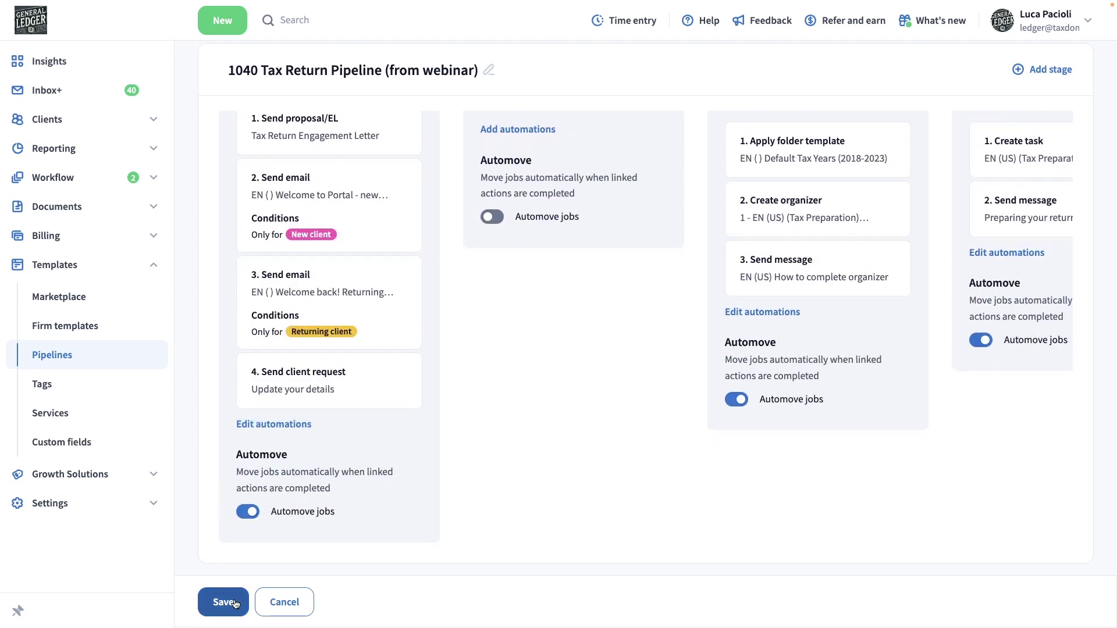